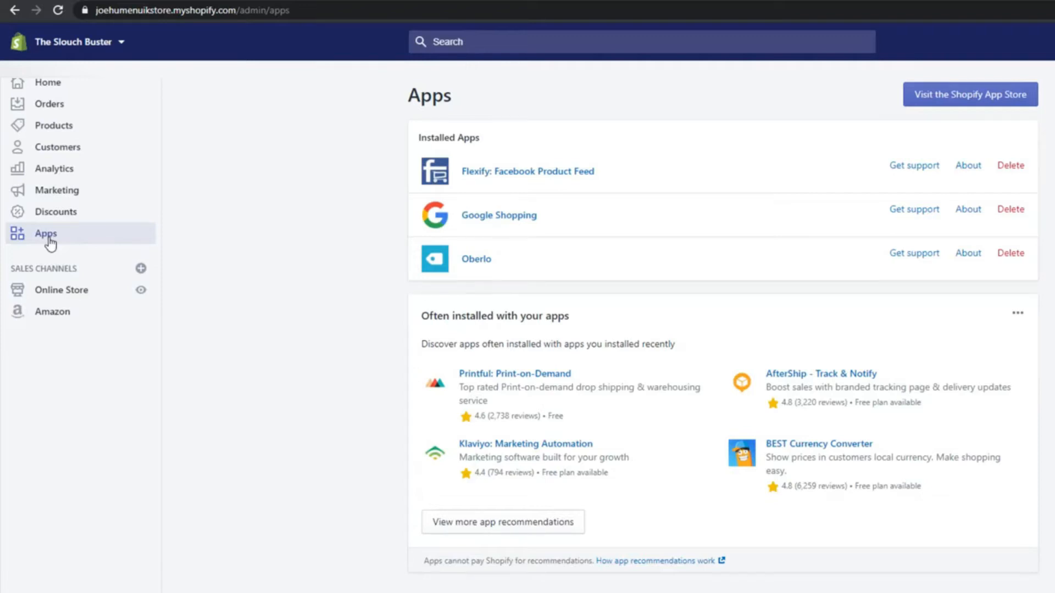
Open the installed Flexify: Facebook Product Feed app and copy its feed URL to the clipboard
{"action": "left_click", "coordinate": [561, 179]}
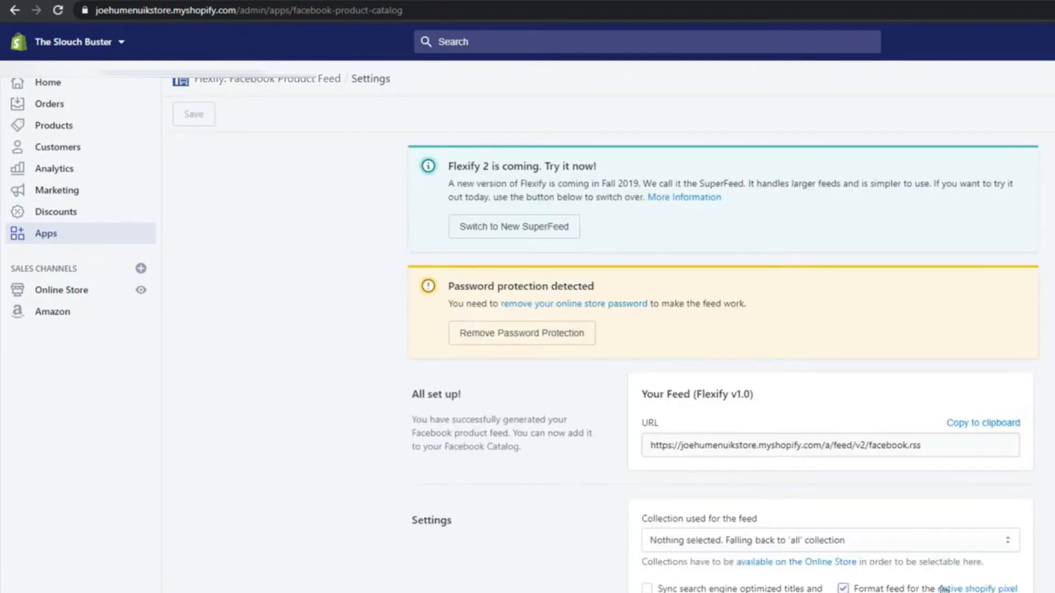
{"action": "left_click", "coordinate": [953, 453]}
{"action": "double_click", "coordinate": [931, 446]}
{"action": "left_click", "coordinate": [945, 447]}
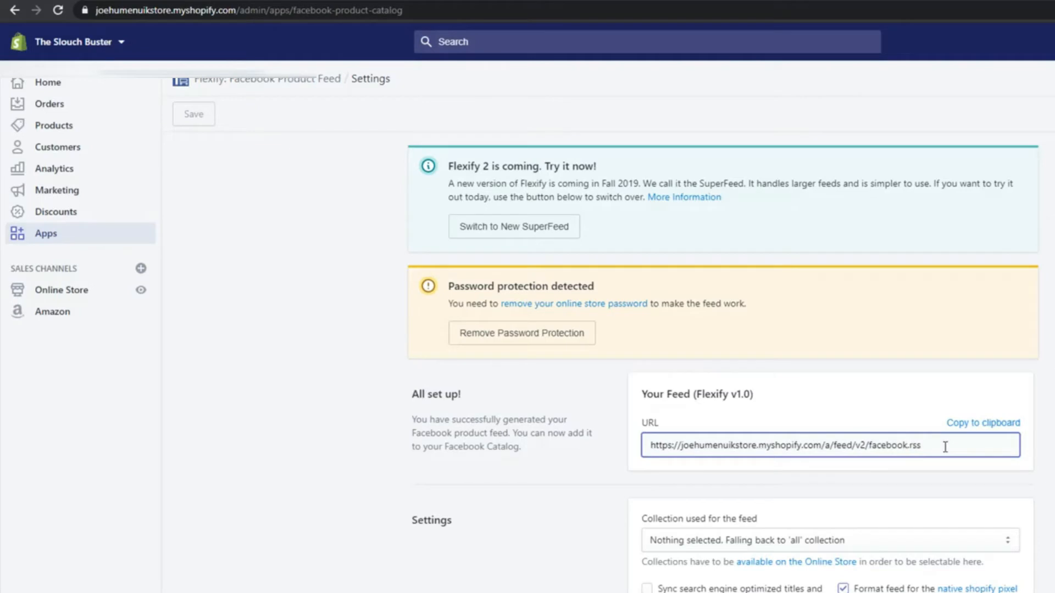
{"action": "left_click", "coordinate": [982, 424]}
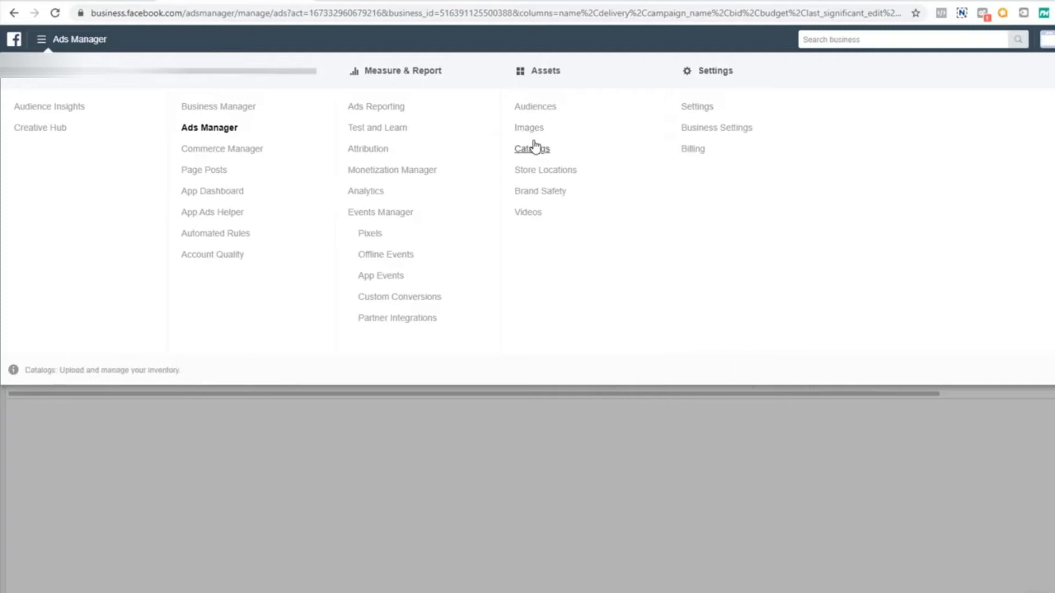
In Facebook Catalog Manager, create an E-commerce catalog named SlouchBusterFeed with Upload Product Info as the way to add products
{"action": "left_click", "coordinate": [532, 147]}
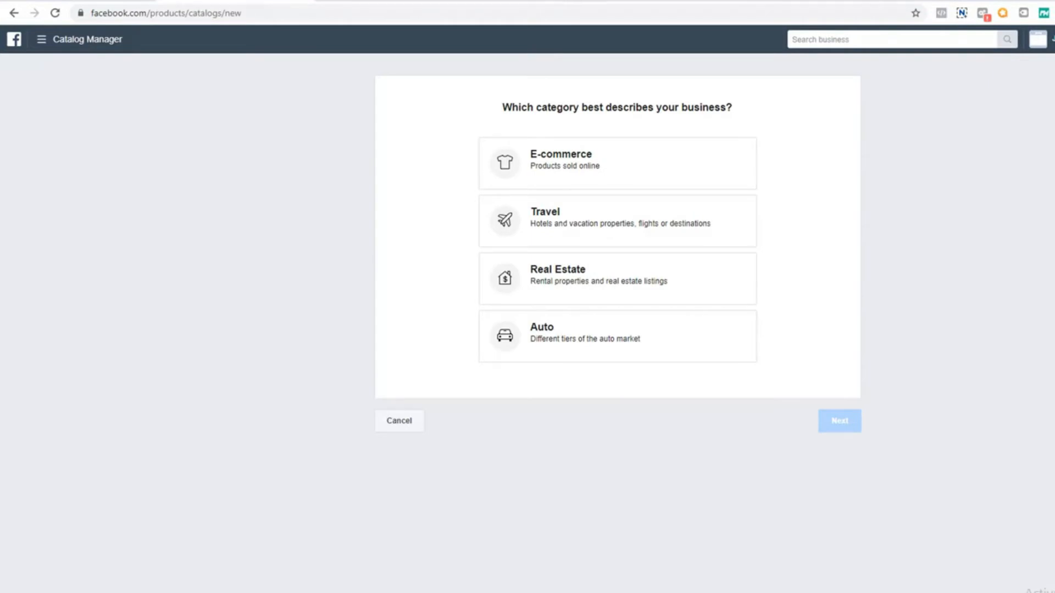
{"action": "left_click", "coordinate": [678, 167]}
{"action": "left_click", "coordinate": [841, 437]}
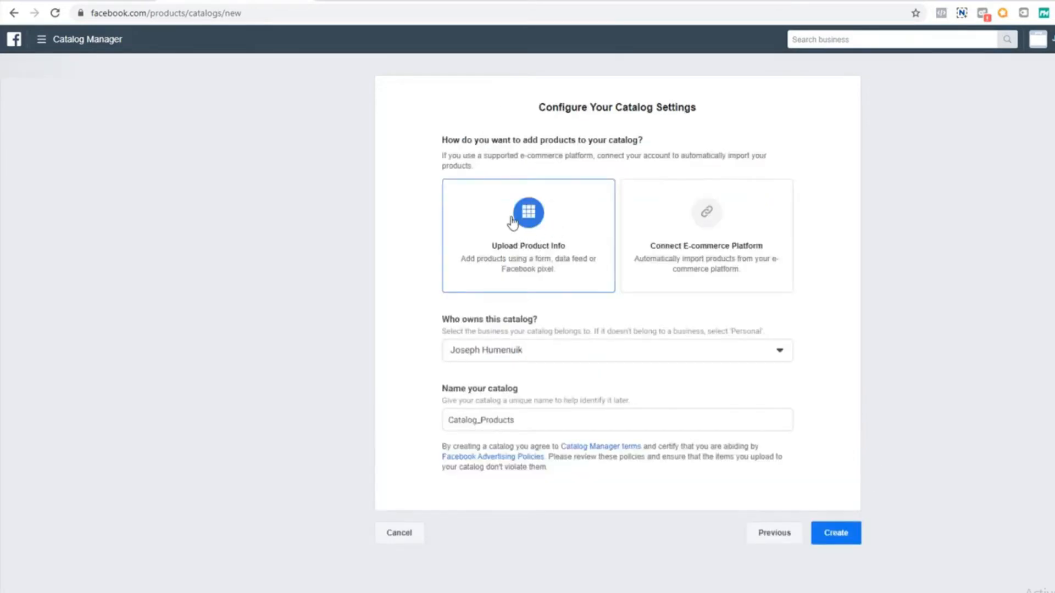
{"action": "double_click", "coordinate": [519, 428]}
{"action": "type", "text": "SlouchBus"}
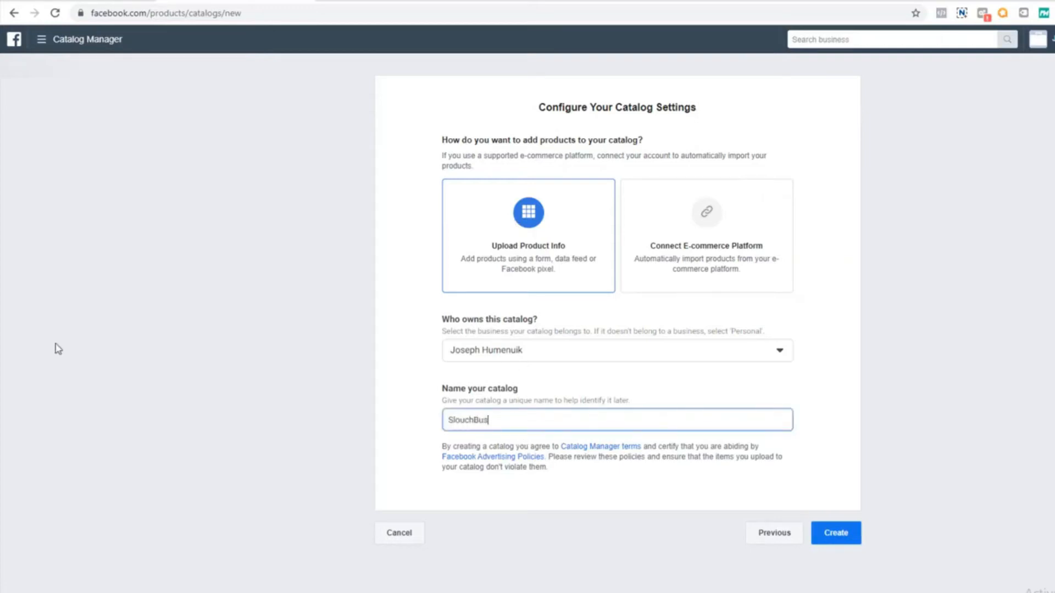
{"action": "type", "text": "terFeed"}
{"action": "left_click", "coordinate": [832, 535]}
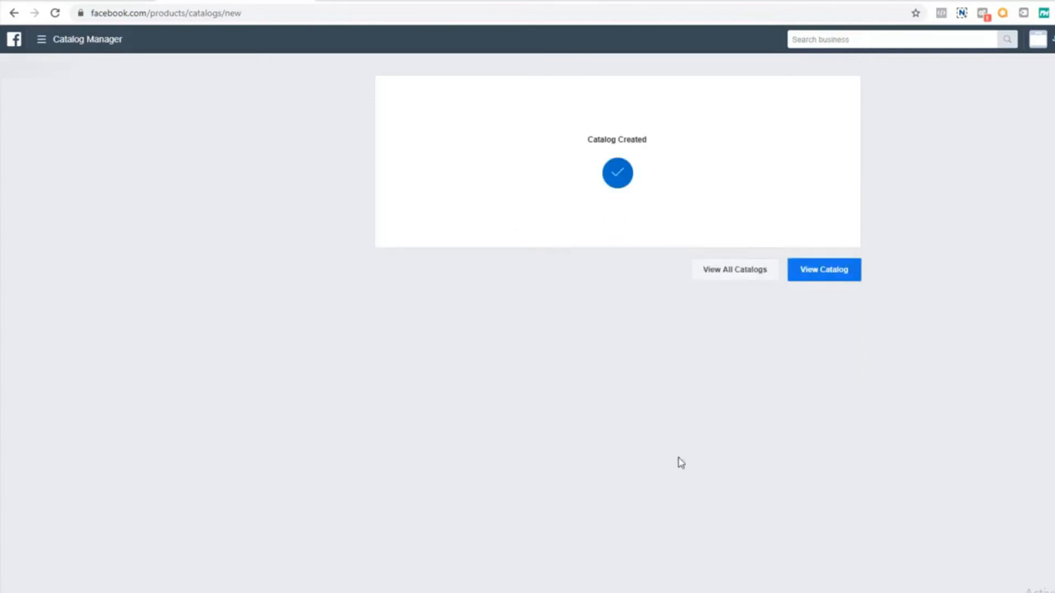
View the new catalog's products and start adding products with the Use Data Feeds method
{"action": "left_click", "coordinate": [835, 272]}
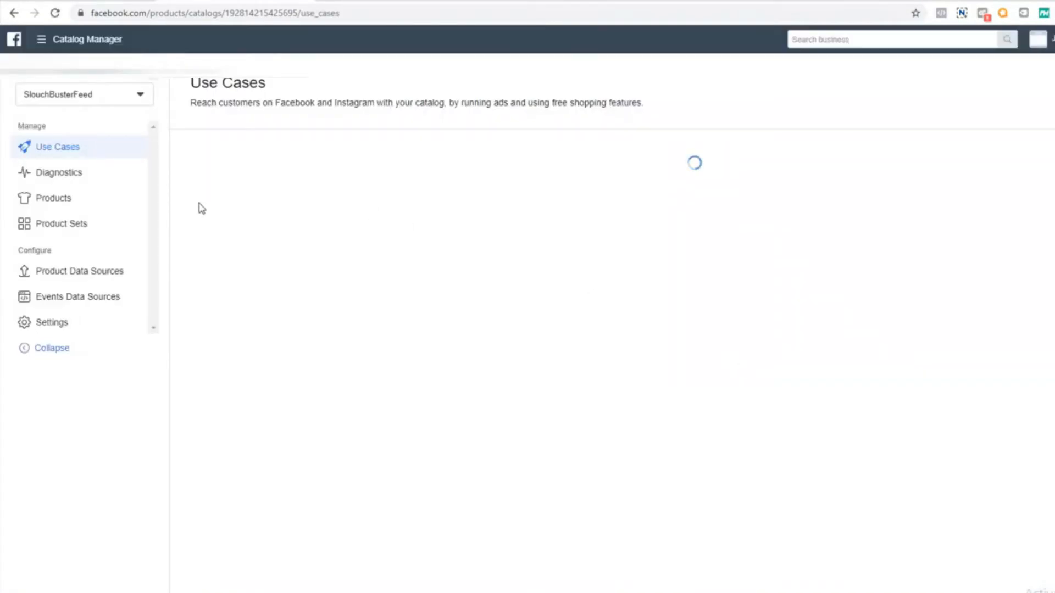
{"action": "left_click", "coordinate": [59, 205]}
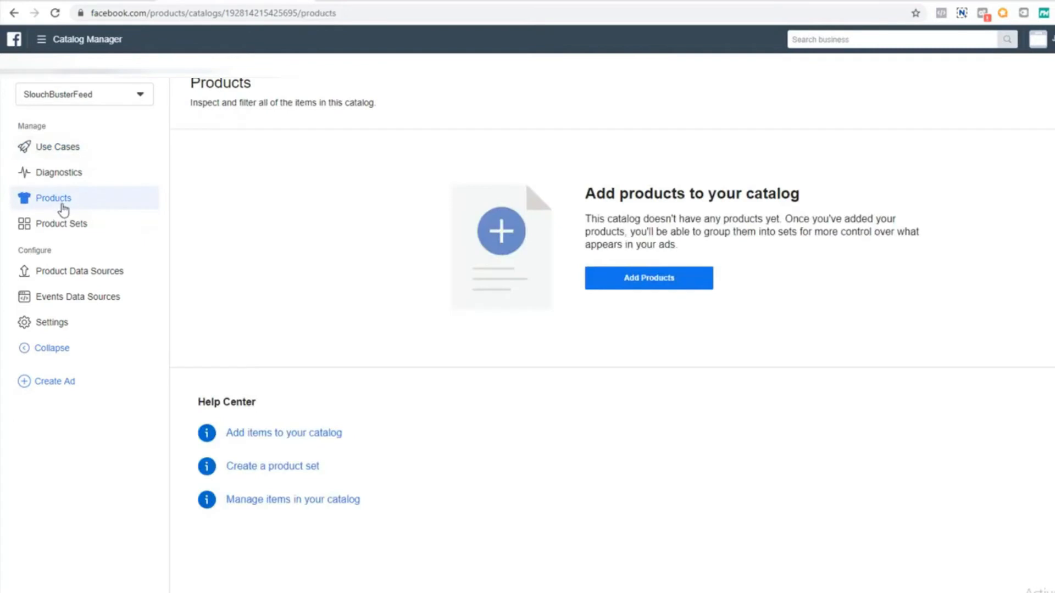
{"action": "left_click", "coordinate": [663, 281]}
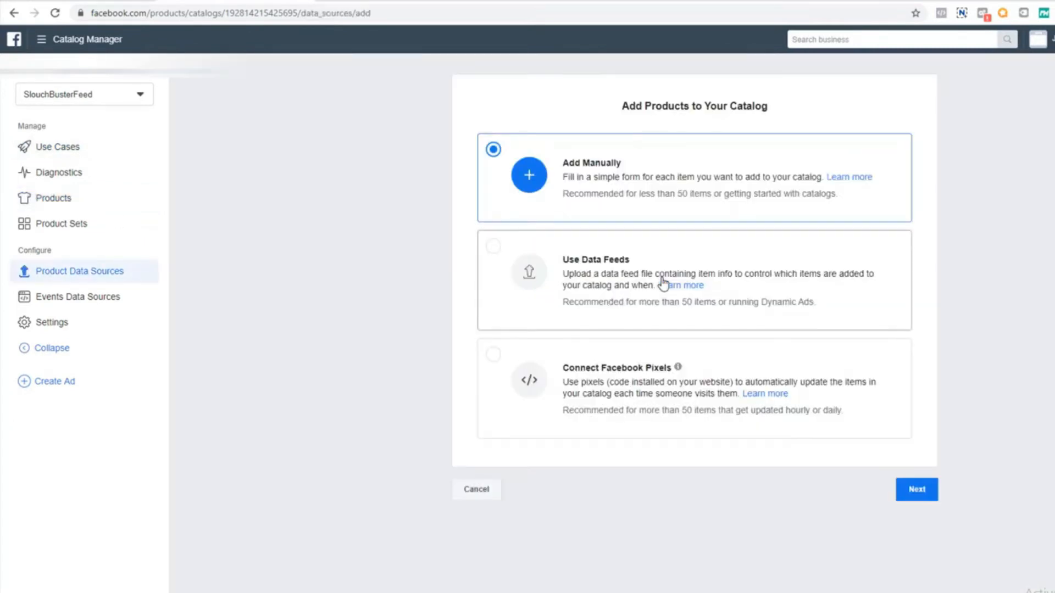
{"action": "left_click", "coordinate": [557, 286]}
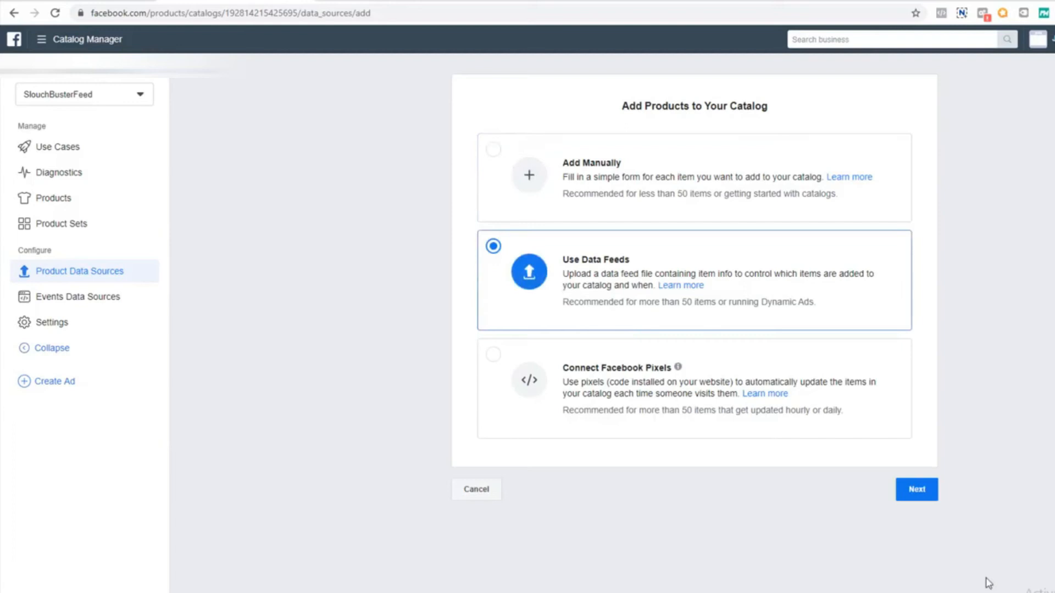
{"action": "left_click", "coordinate": [913, 495]}
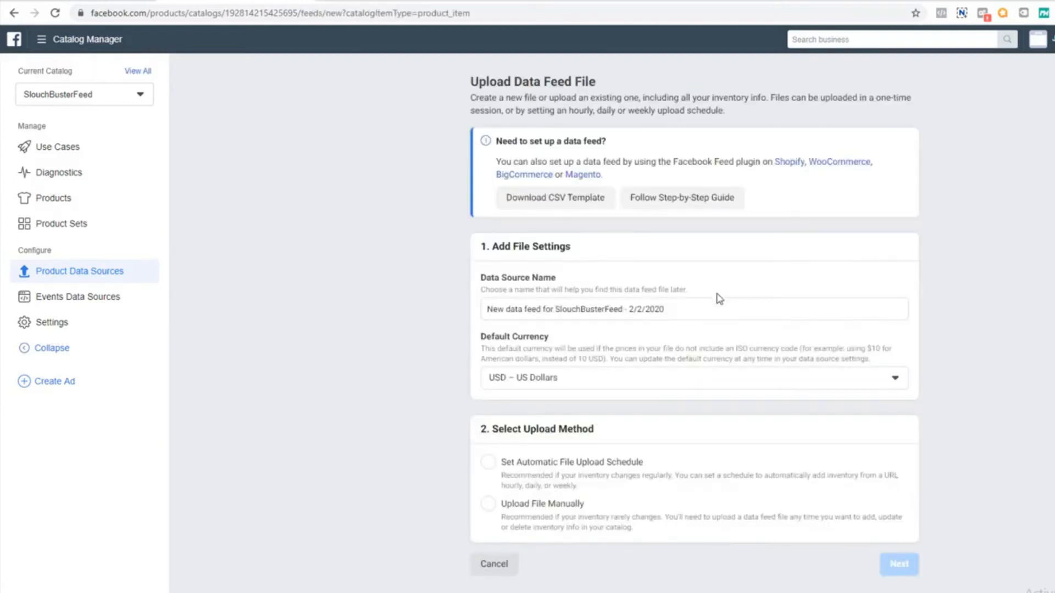
Name the data source SlouchBusterDataFeed and choose Set Automatic File Upload Schedule as the upload method
{"action": "left_click_drag", "start_coordinate": [693, 304], "coordinate": [1, 254]}
{"action": "type", "text": "S"}
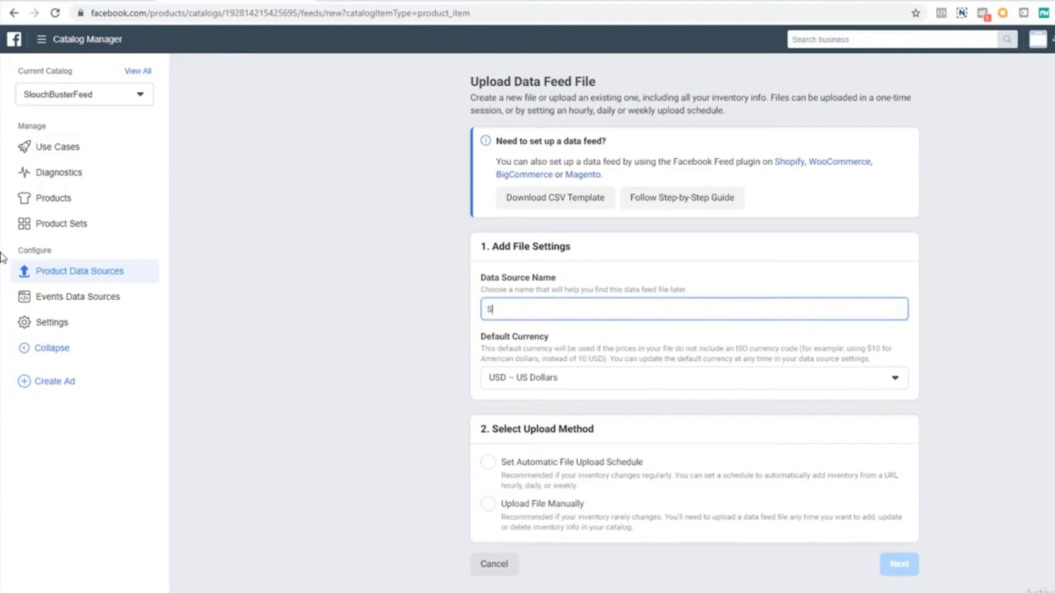
{"action": "type", "text": "louchBusterDataFeed"}
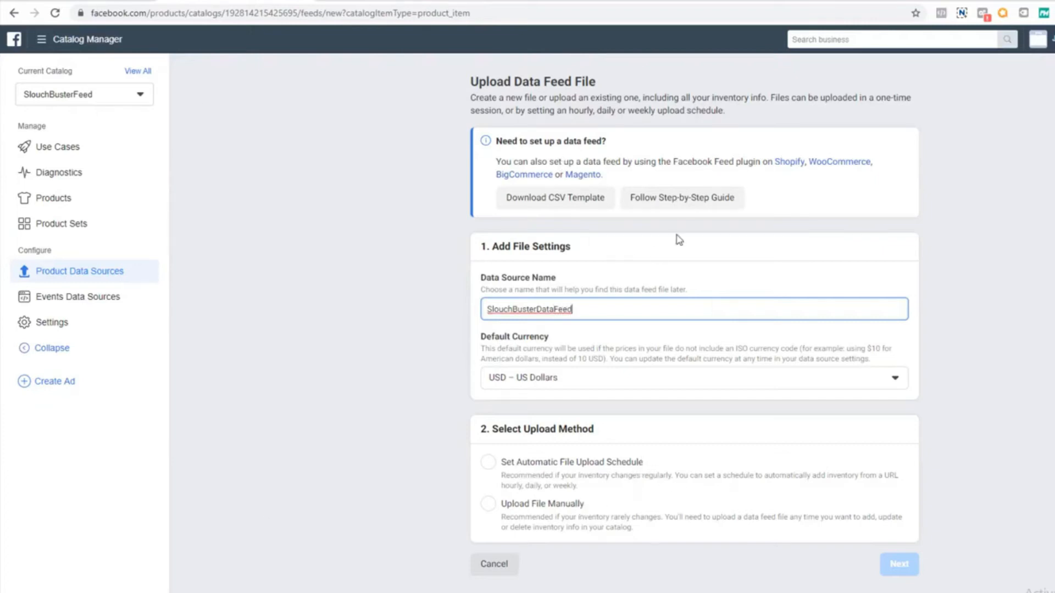
{"action": "left_click", "coordinate": [489, 463]}
Copy the feed URL from Flexify in Shopify again and enter it as Catalog Manager's Data Feed URL with ?no_variants appended
{"action": "scroll", "coordinate": [520, 448], "scroll_direction": "down", "scroll_amount": 6}
{"action": "left_click", "coordinate": [531, 335]}
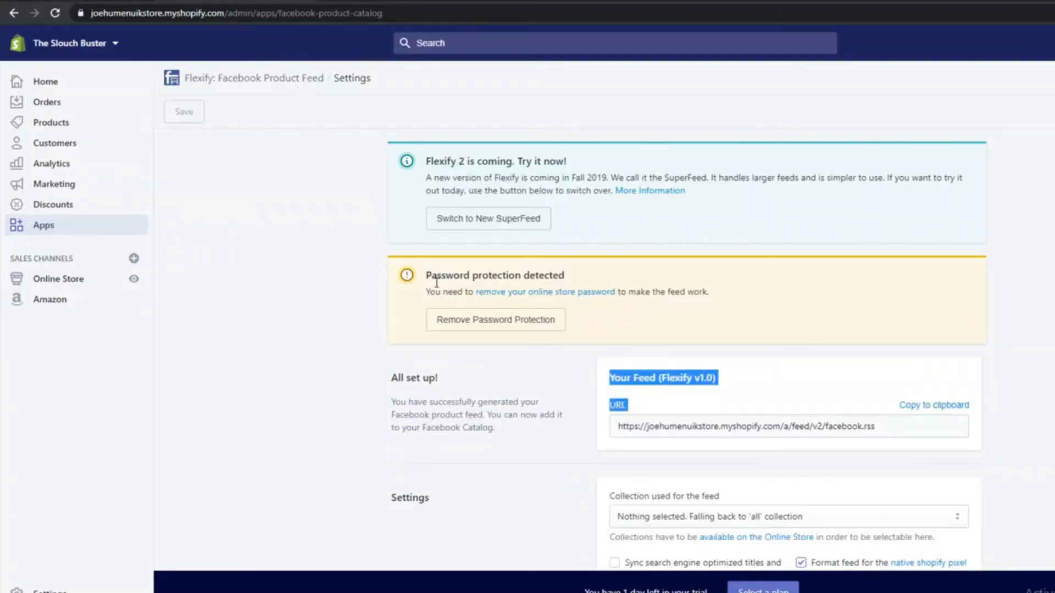
{"action": "left_click", "coordinate": [921, 416]}
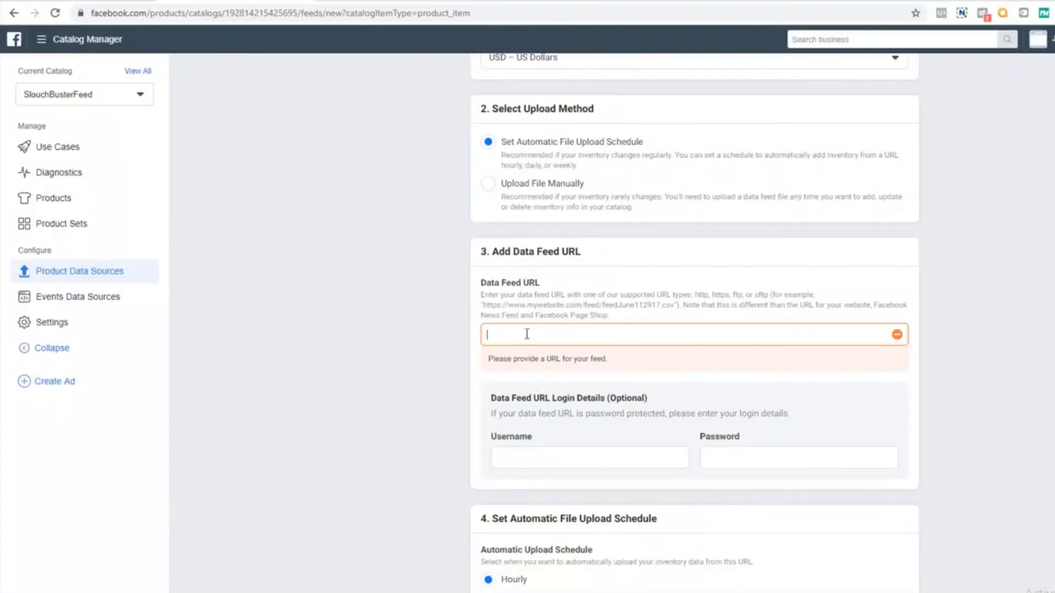
{"action": "key", "text": "ctrl+v"}
{"action": "type", "text": "?no"}
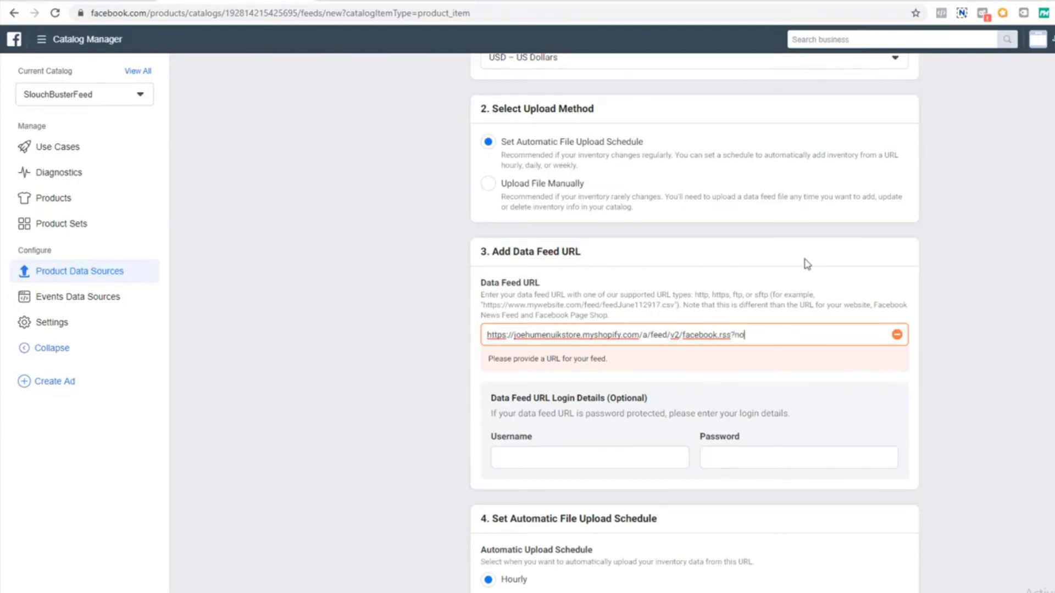
{"action": "type", "text": "_variants"}
{"action": "left_click", "coordinate": [807, 264]}
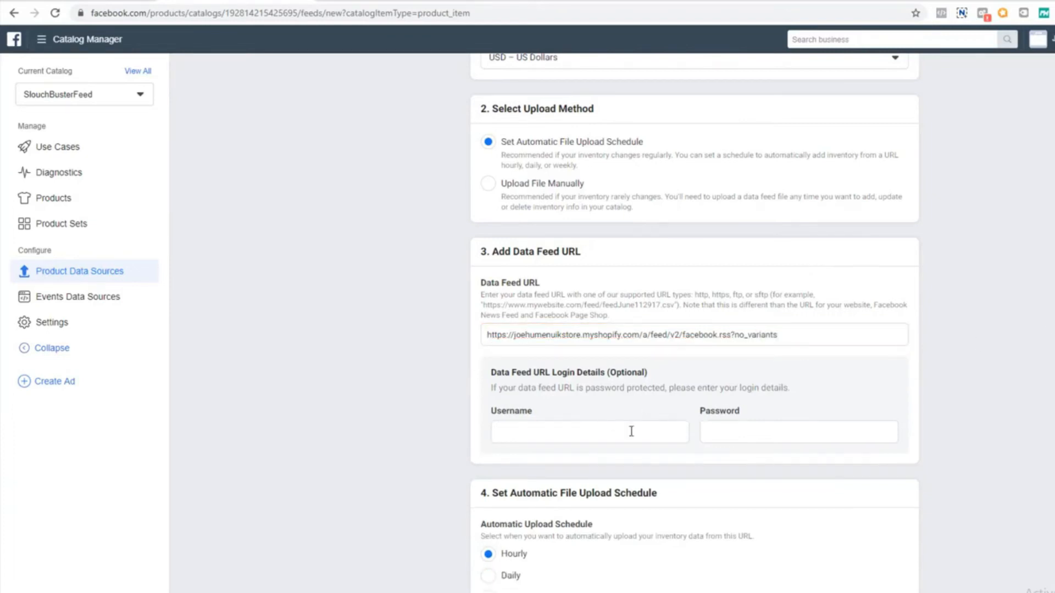
{"action": "scroll", "coordinate": [765, 423], "scroll_direction": "down", "scroll_amount": 3}
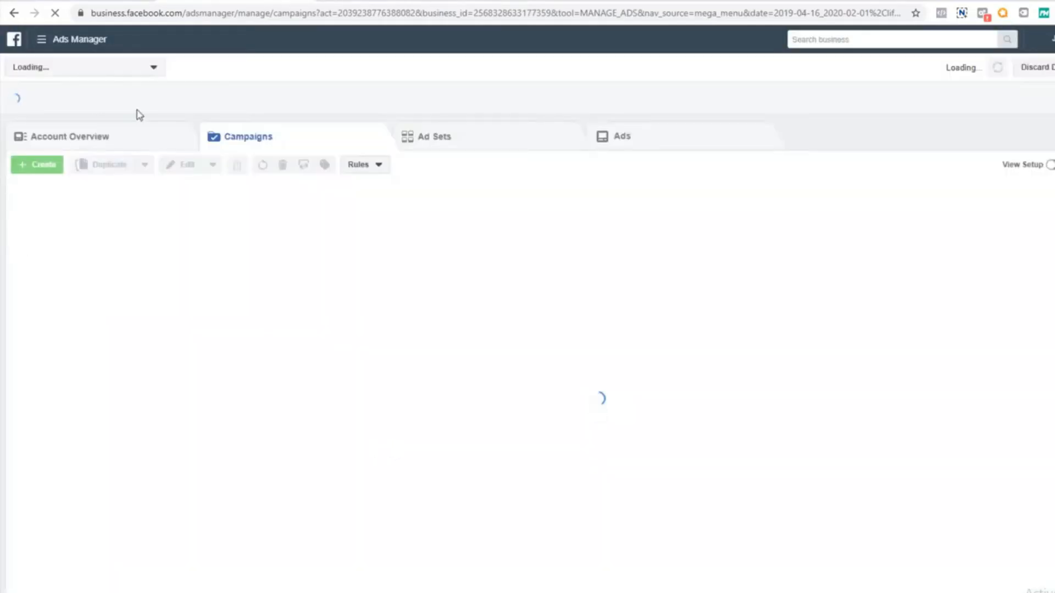
In Ads Manager, create a campaign with the Catalog sales objective, keep the preselected catalog, and continue to the ad set without connecting a pixel
{"action": "left_click", "coordinate": [37, 167]}
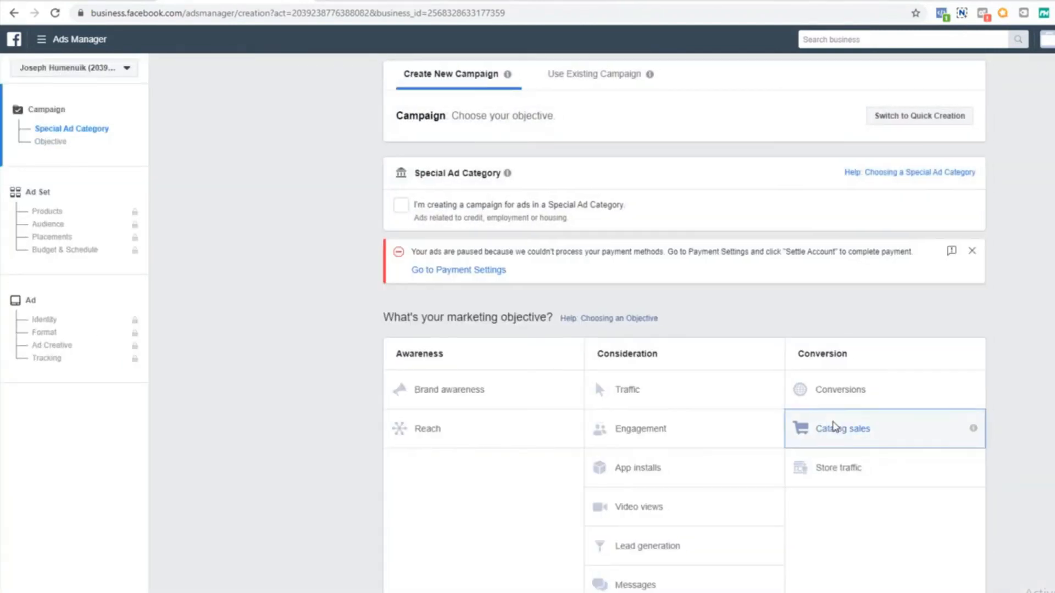
{"action": "left_click", "coordinate": [836, 427]}
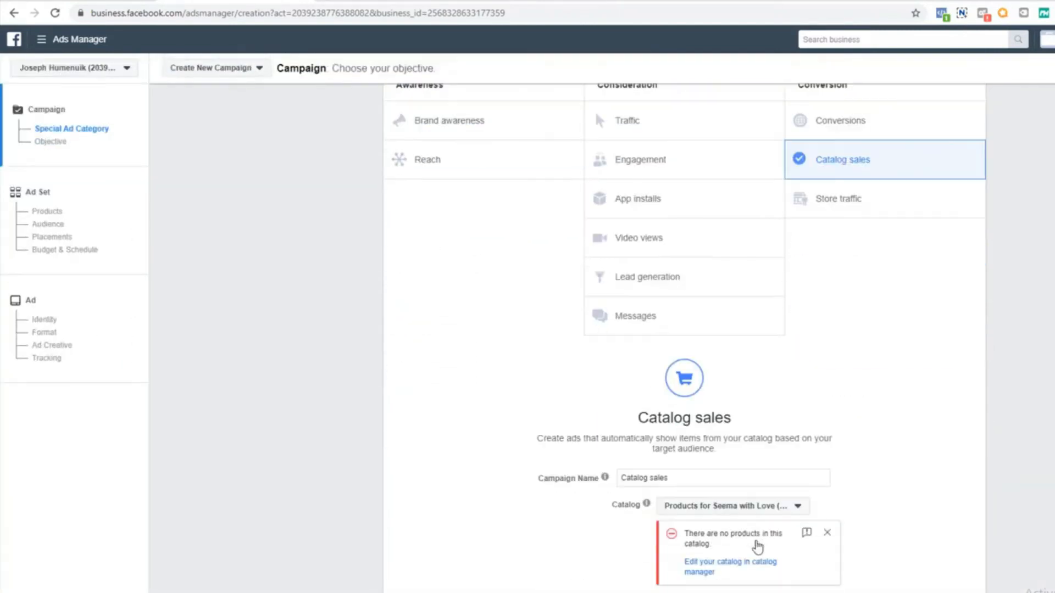
{"action": "left_click", "coordinate": [730, 319]}
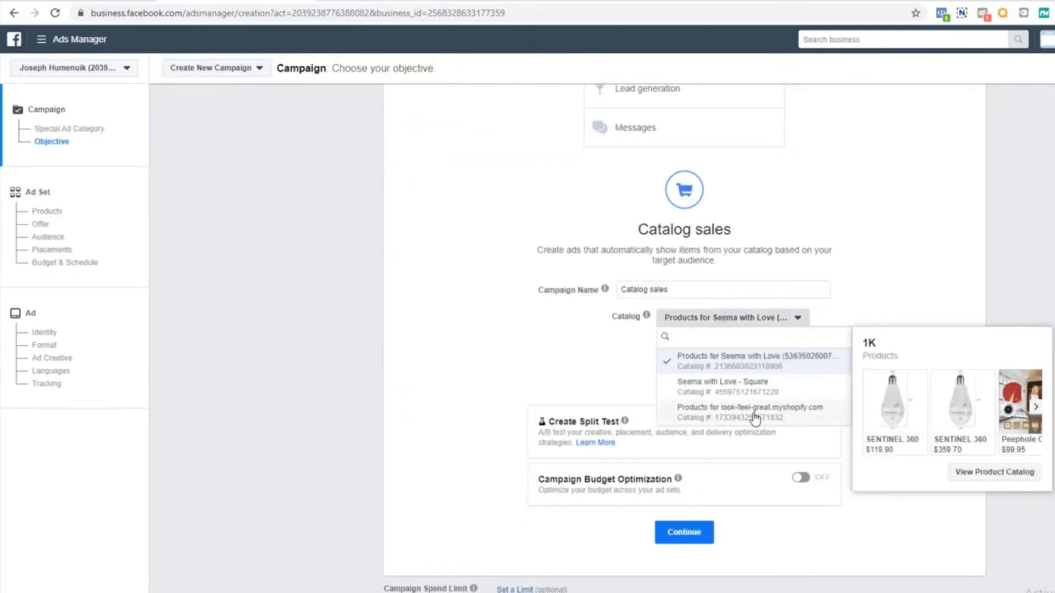
{"action": "mouse_move", "coordinate": [732, 384]}
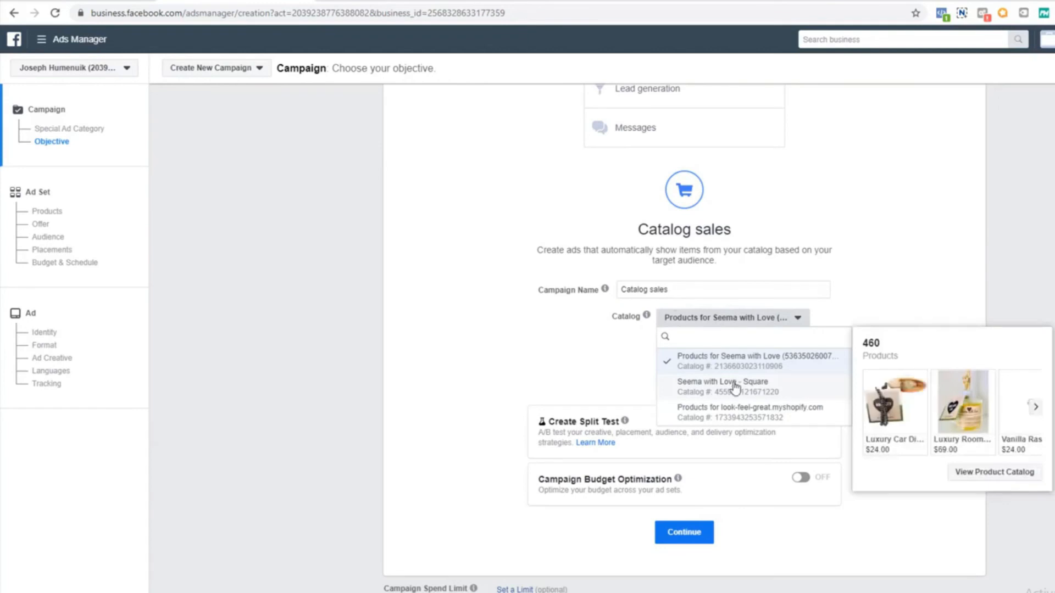
{"action": "left_click", "coordinate": [965, 209]}
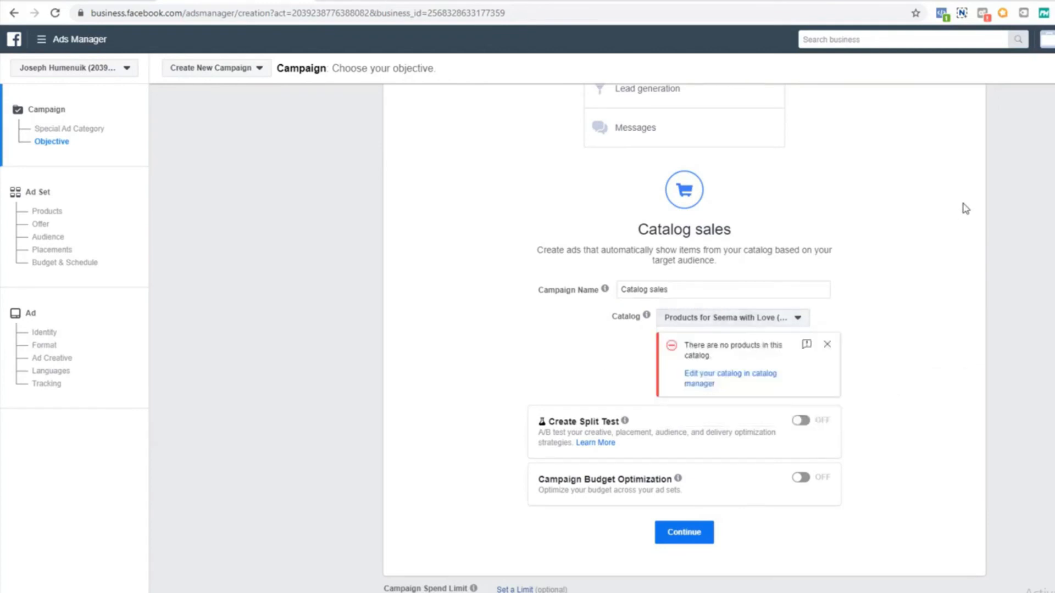
{"action": "left_click", "coordinate": [711, 533]}
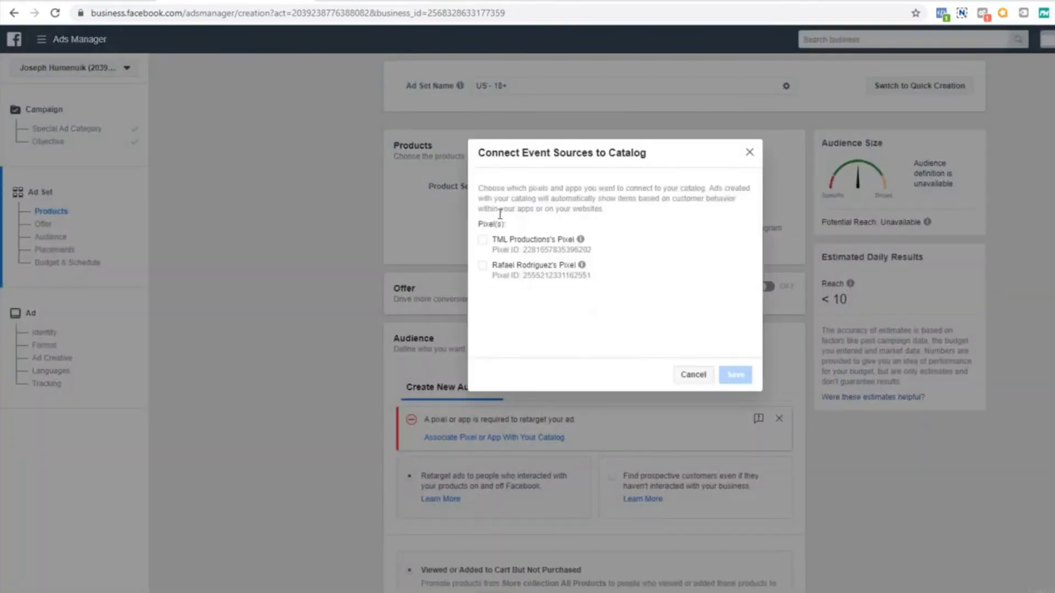
{"action": "left_click", "coordinate": [693, 375]}
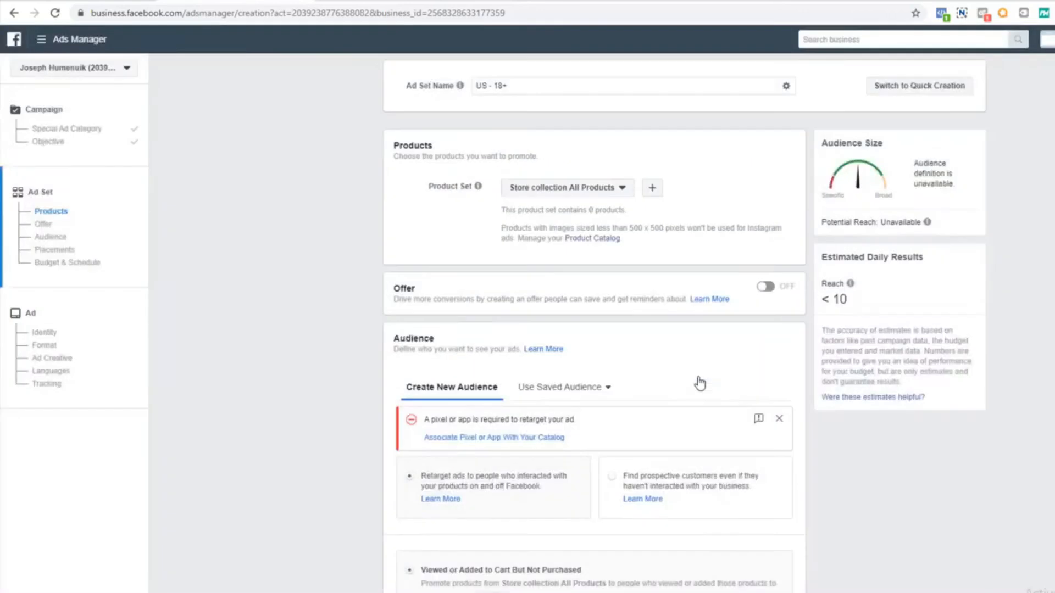
Set the Viewed or Added to Cart But Not Purchased retargeting window to the last 30 days
{"action": "scroll", "coordinate": [494, 440], "scroll_direction": "down", "scroll_amount": 7}
{"action": "scroll", "coordinate": [500, 447], "scroll_direction": "down", "scroll_amount": 5}
{"action": "scroll", "coordinate": [500, 448], "scroll_direction": "up", "scroll_amount": 7}
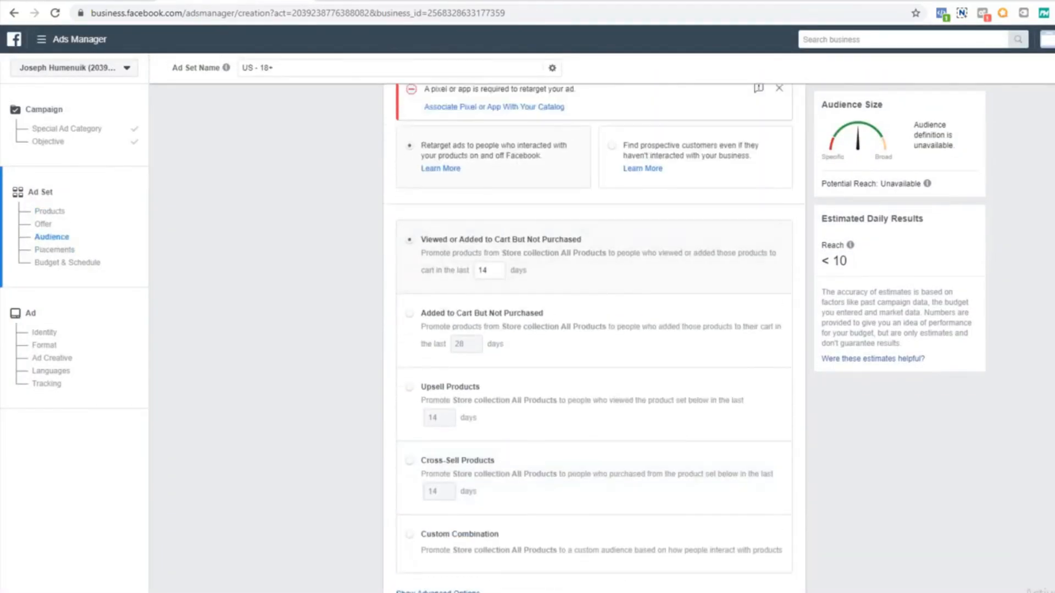
{"action": "left_click_drag", "start_coordinate": [433, 240], "coordinate": [580, 241]}
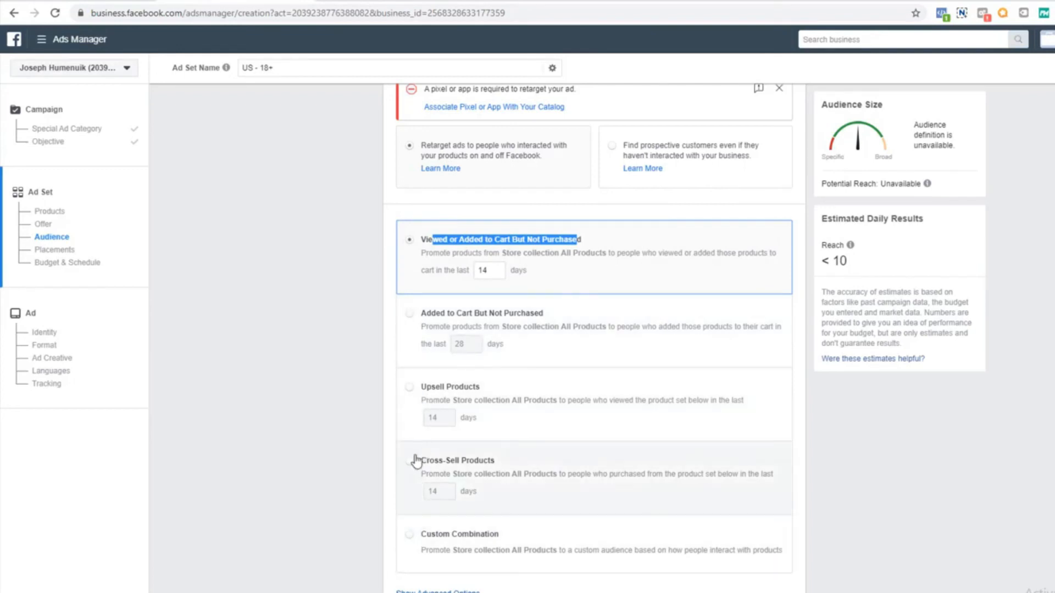
{"action": "left_click_drag", "start_coordinate": [496, 276], "coordinate": [465, 272]}
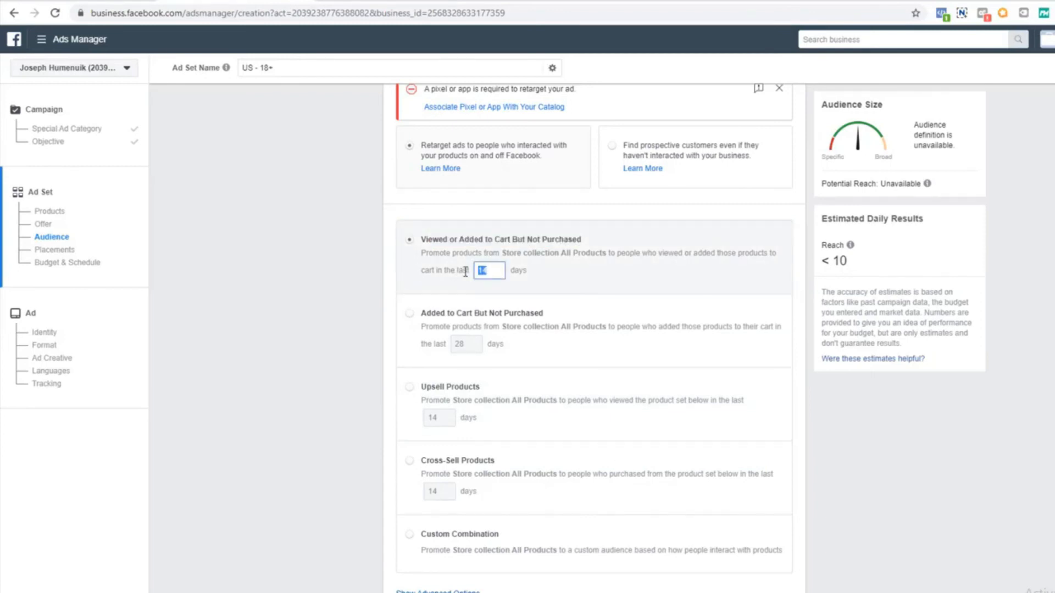
{"action": "scroll", "coordinate": [352, 330], "scroll_direction": "up", "scroll_amount": 5}
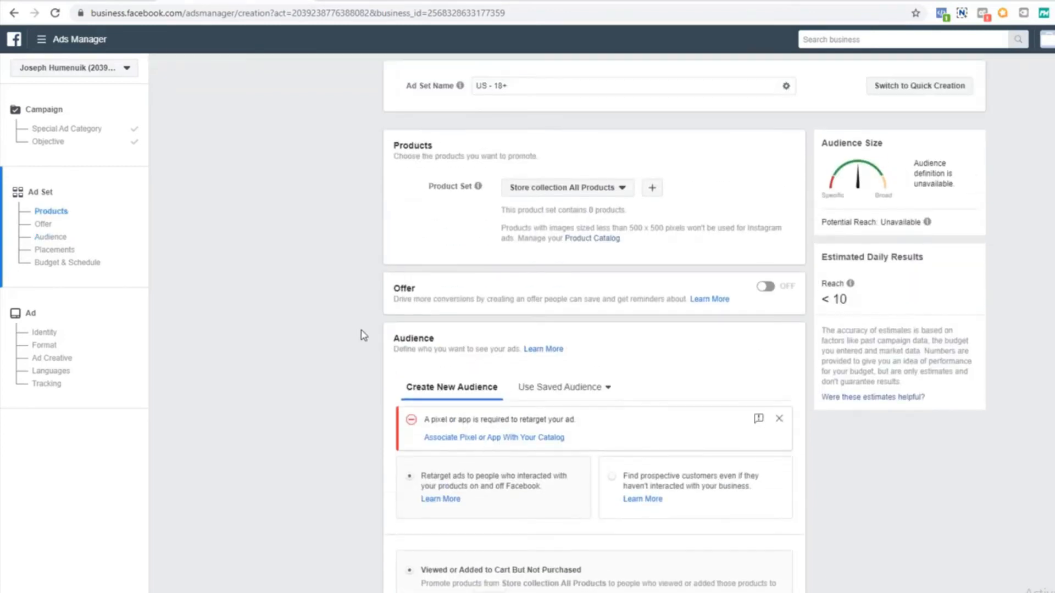
Check the saved audiences, and for the new audience select retargeting ads to people who interacted with the products on and off Facebook
{"action": "scroll", "coordinate": [369, 339], "scroll_direction": "down", "scroll_amount": 2}
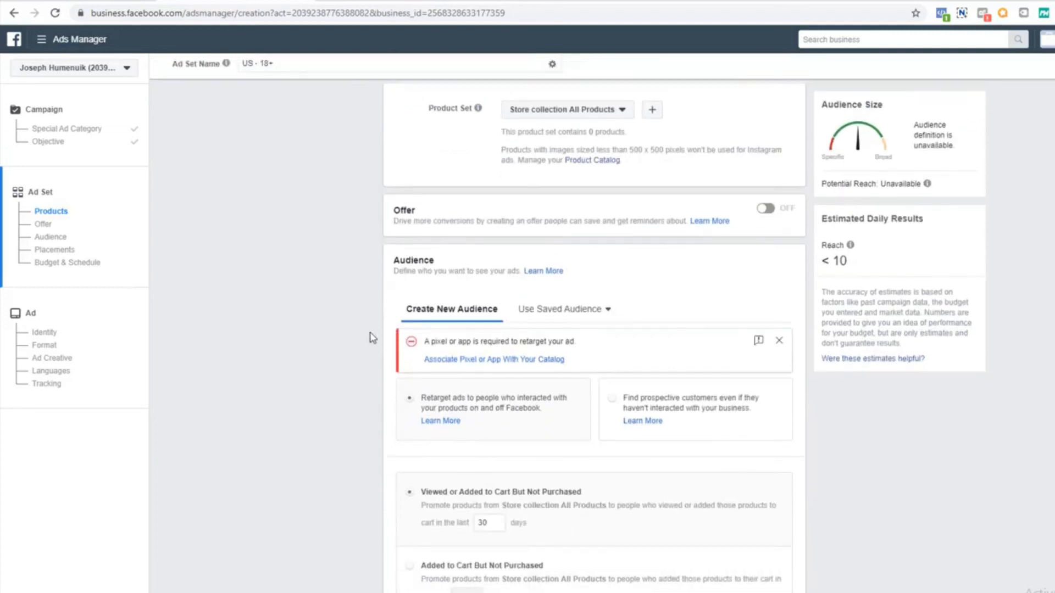
{"action": "left_click", "coordinate": [584, 318]}
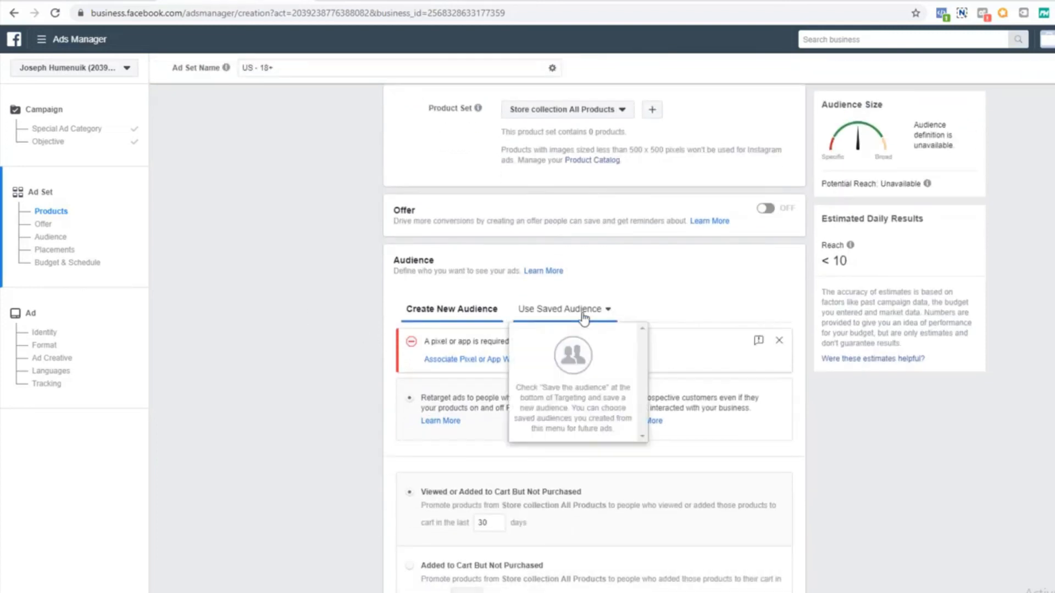
{"action": "left_click", "coordinate": [308, 334]}
{"action": "scroll", "coordinate": [305, 330], "scroll_direction": "down", "scroll_amount": 2}
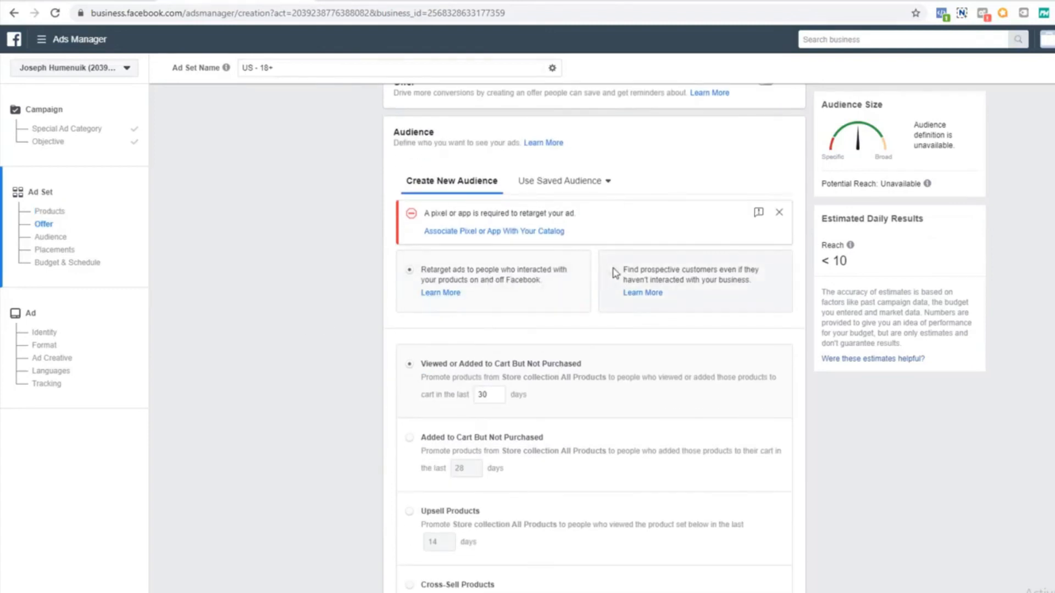
{"action": "left_click", "coordinate": [468, 270]}
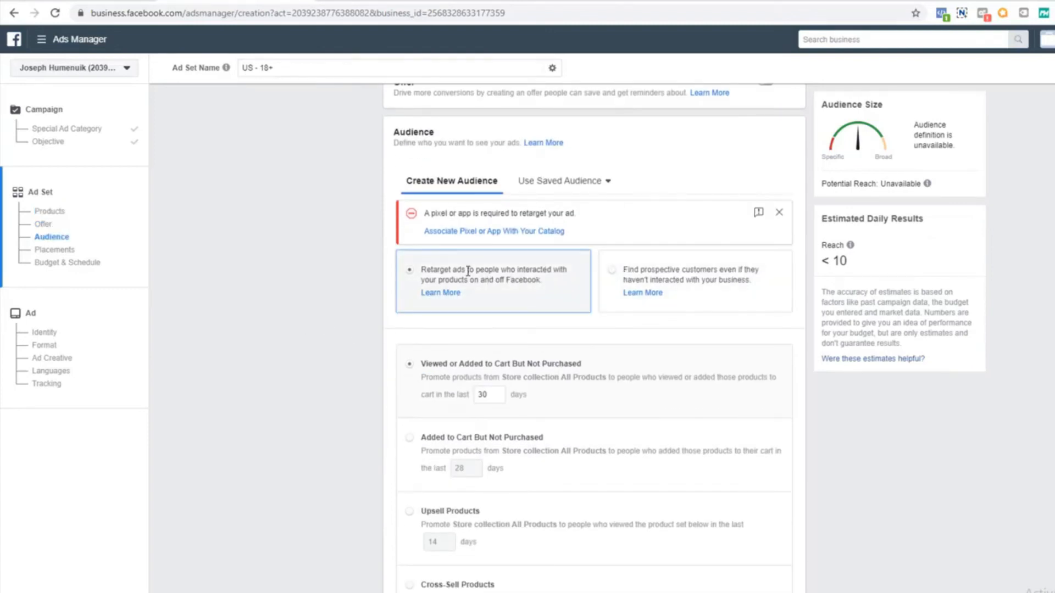